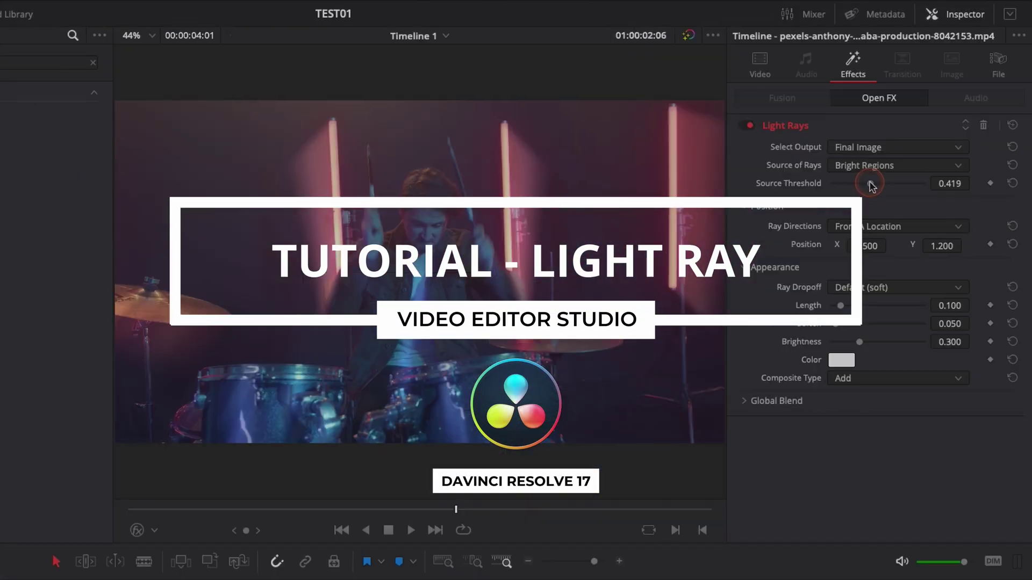
Step: Drag the Light Rays Source Threshold down to 0.140 to preview stronger rays
{"action": "left_click_drag", "start_coordinate": [871, 186], "coordinate": [844, 185]}
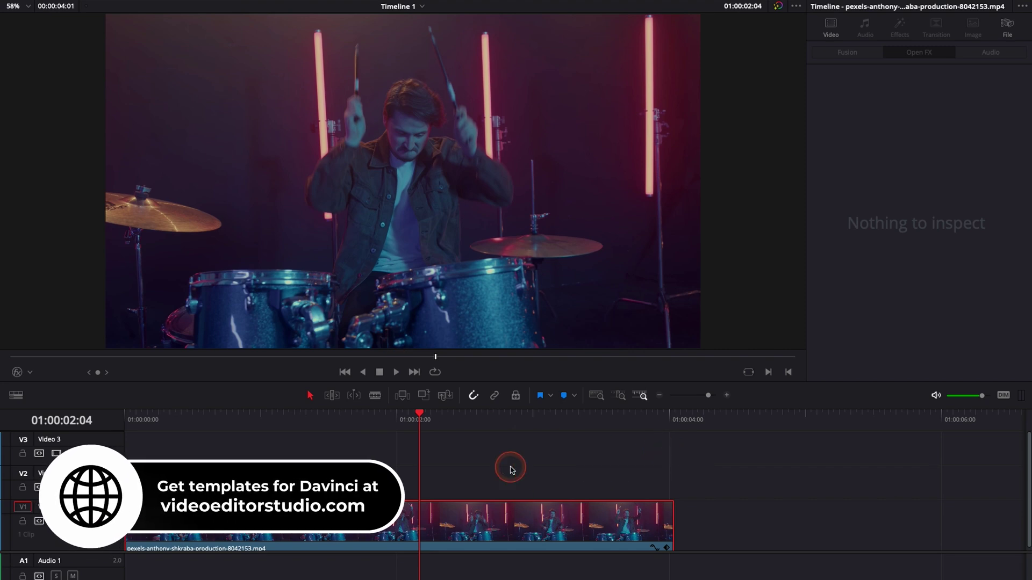
Step: Put the playhead at the timeline start and play the drummer clip
{"action": "left_click", "coordinate": [129, 423]}
{"action": "key", "text": "space"}
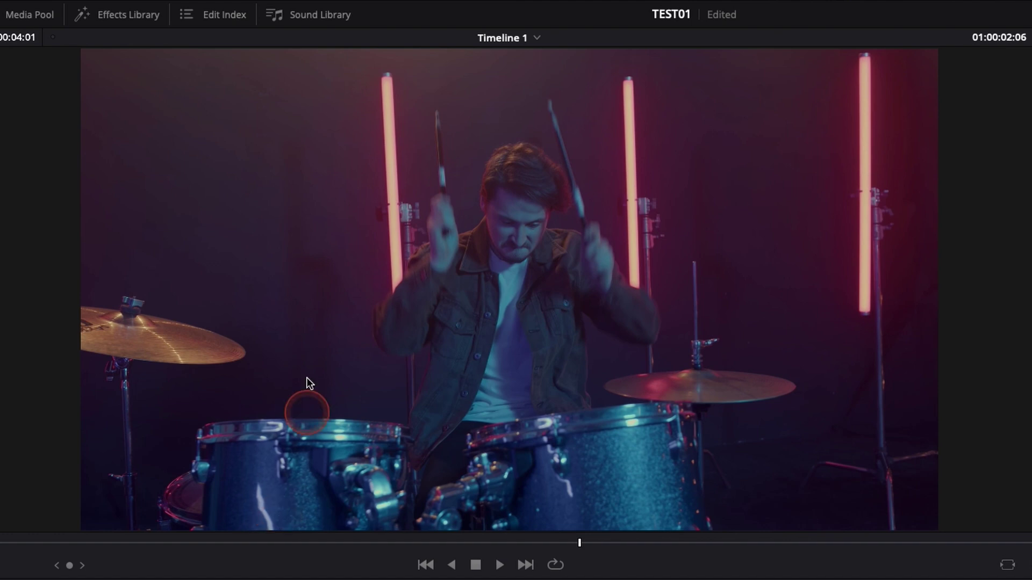
Step: Find Light Rays in Open FX by searching 'lig' and drop it on the drummer clip
{"action": "left_click", "coordinate": [123, 31]}
{"action": "left_click", "coordinate": [192, 16]}
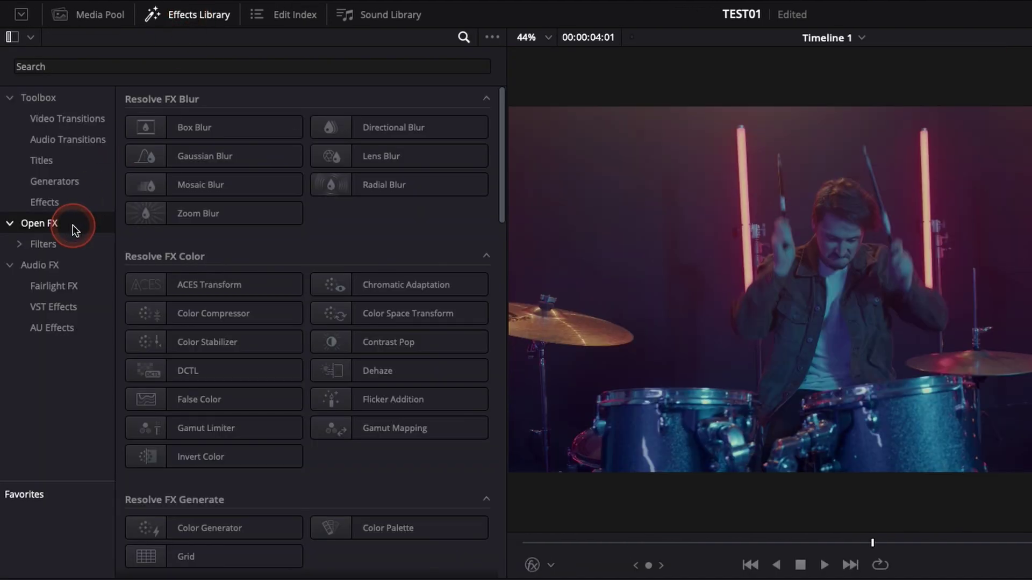
{"action": "left_click", "coordinate": [68, 67]}
{"action": "type", "text": "lig"}
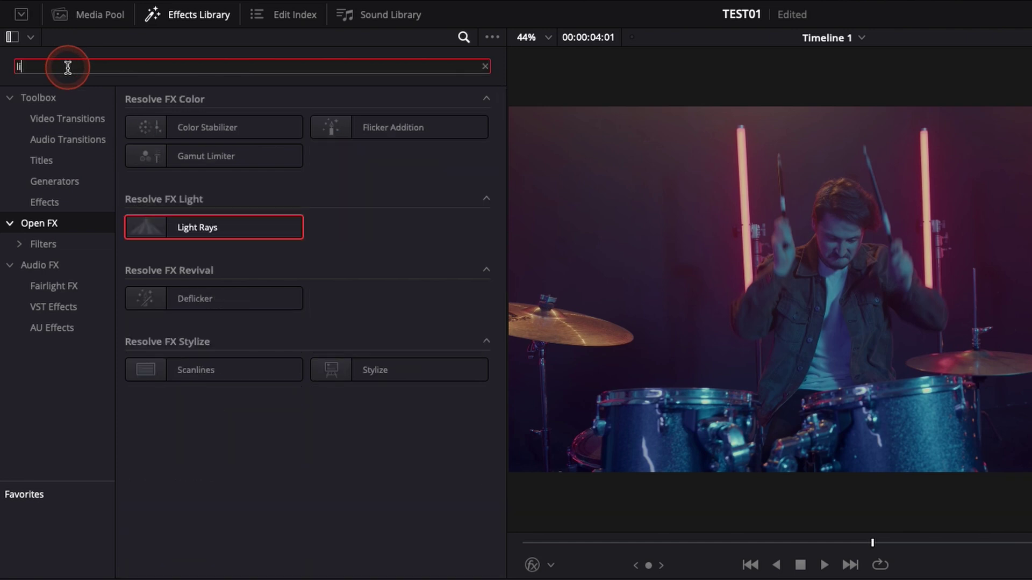
{"action": "left_click", "coordinate": [177, 128]}
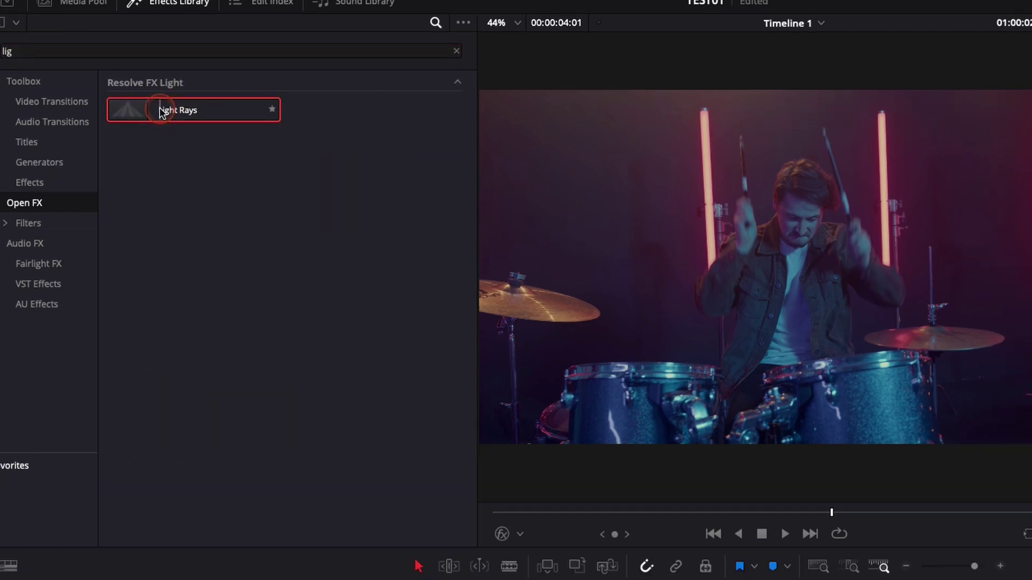
{"action": "left_click_drag", "start_coordinate": [160, 111], "coordinate": [382, 579]}
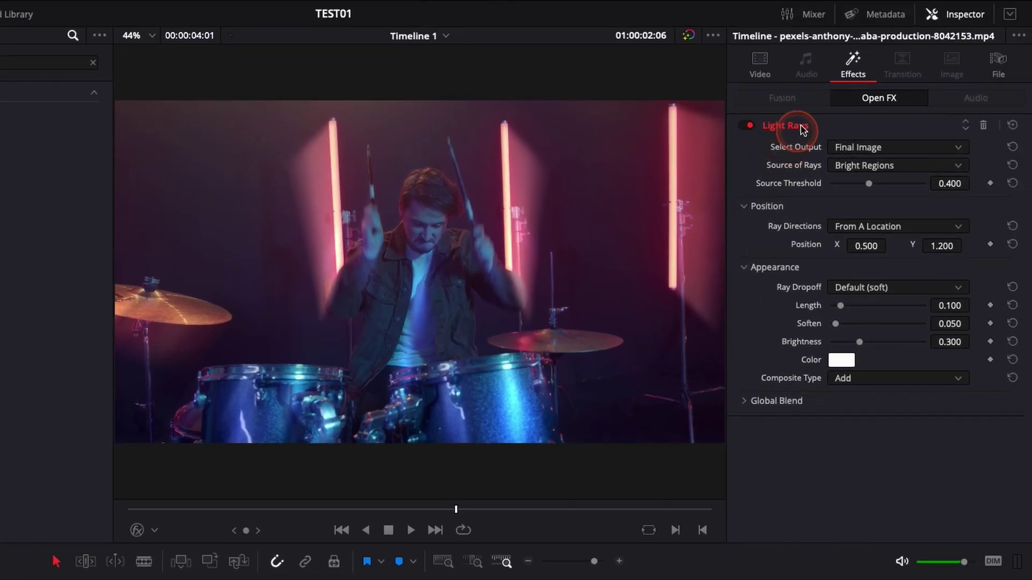
Step: Switch the Light Rays output to Light Rays Alone
{"action": "left_click", "coordinate": [855, 72]}
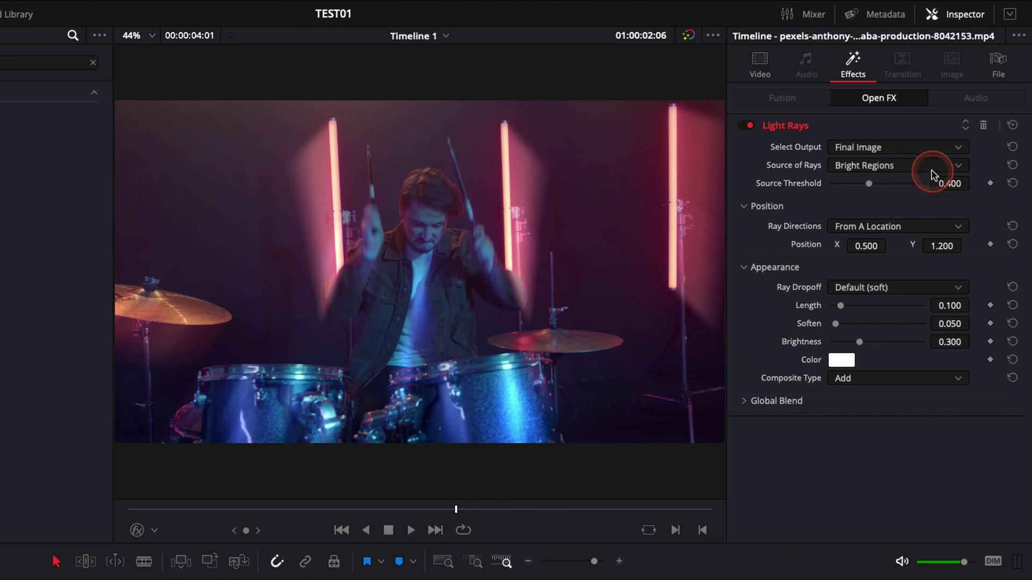
{"action": "left_click", "coordinate": [894, 148]}
{"action": "left_click", "coordinate": [884, 182]}
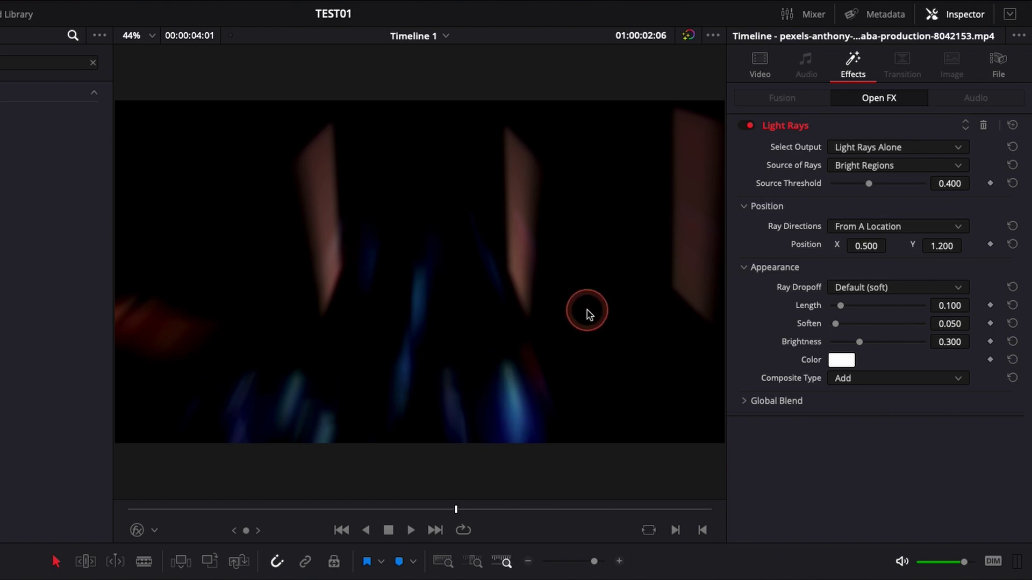
Step: Preview the Source Regions output, then set the output back to Final Image
{"action": "left_click", "coordinate": [873, 148]}
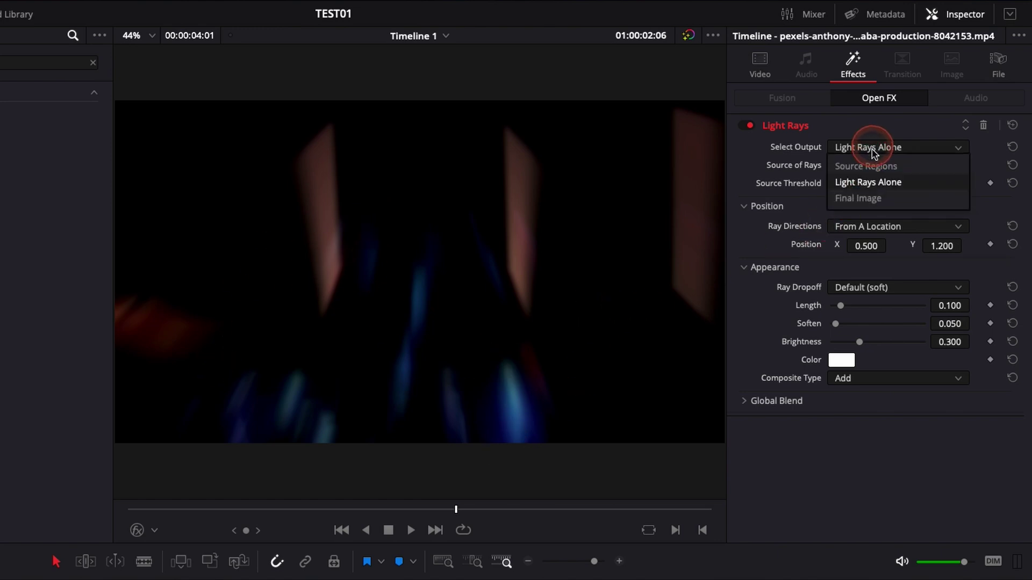
{"action": "left_click", "coordinate": [871, 168]}
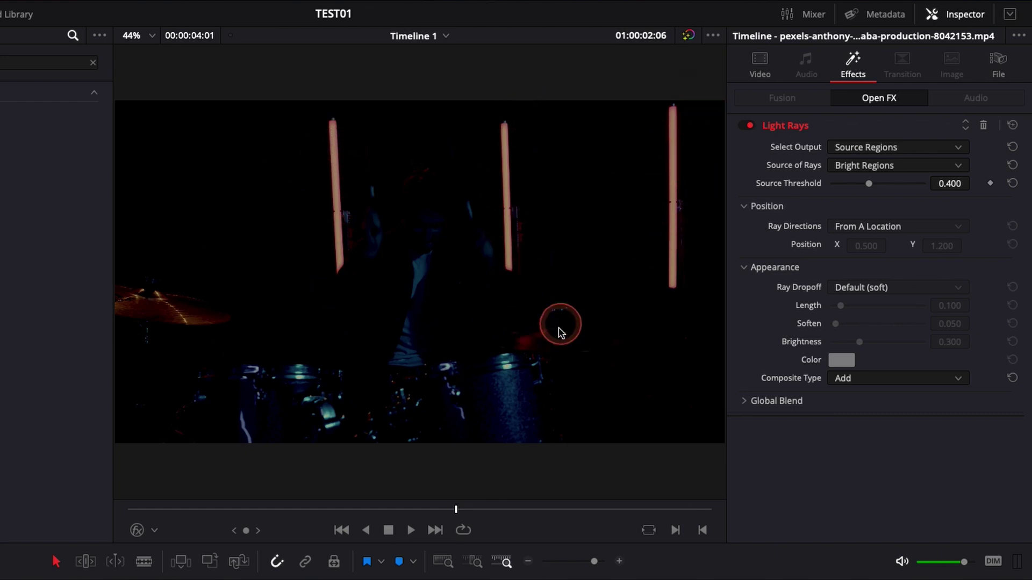
{"action": "left_click", "coordinate": [933, 146]}
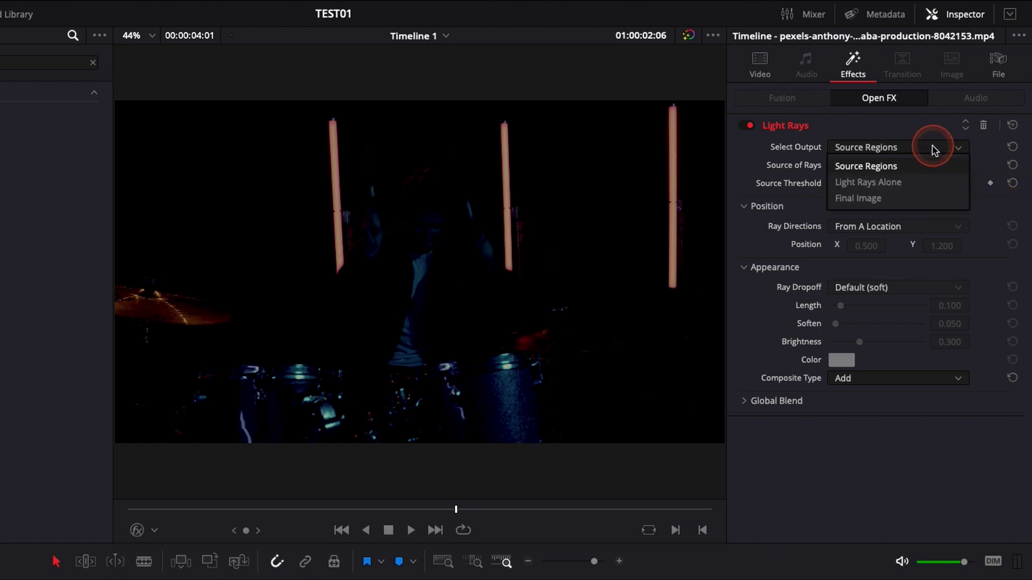
{"action": "left_click", "coordinate": [849, 200]}
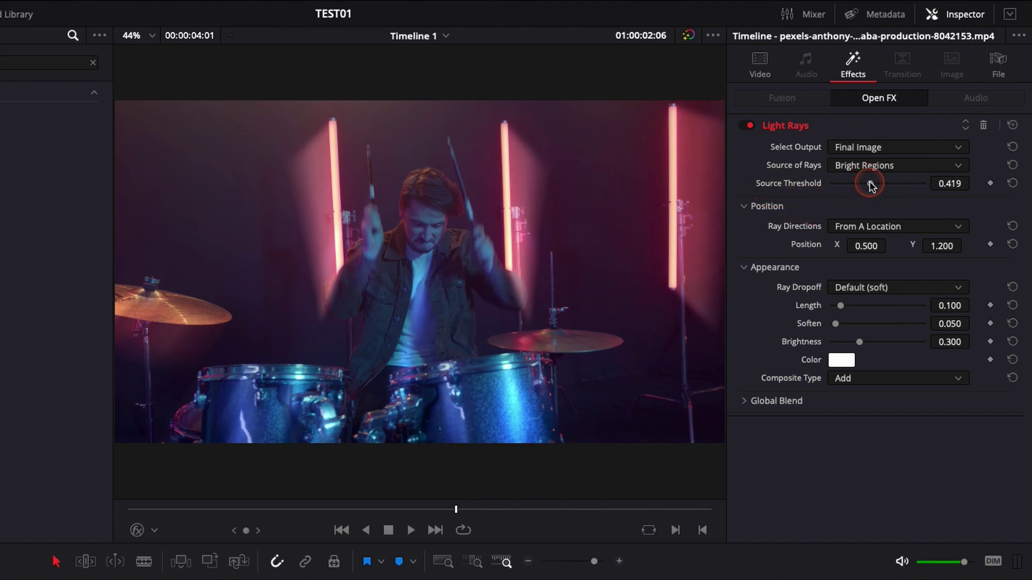
{"action": "left_click_drag", "start_coordinate": [910, 185], "coordinate": [844, 184]}
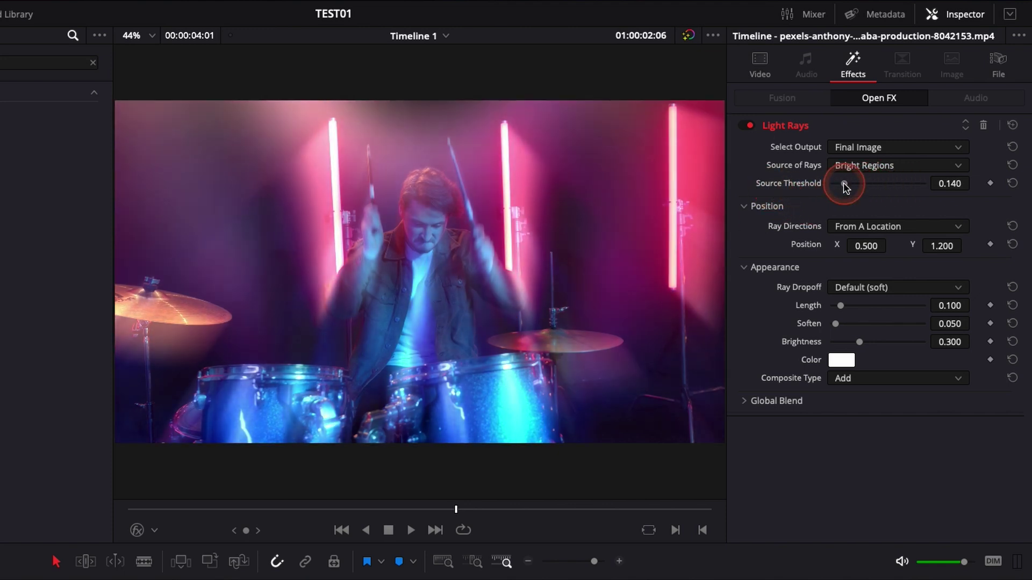
{"action": "left_click", "coordinate": [1014, 185]}
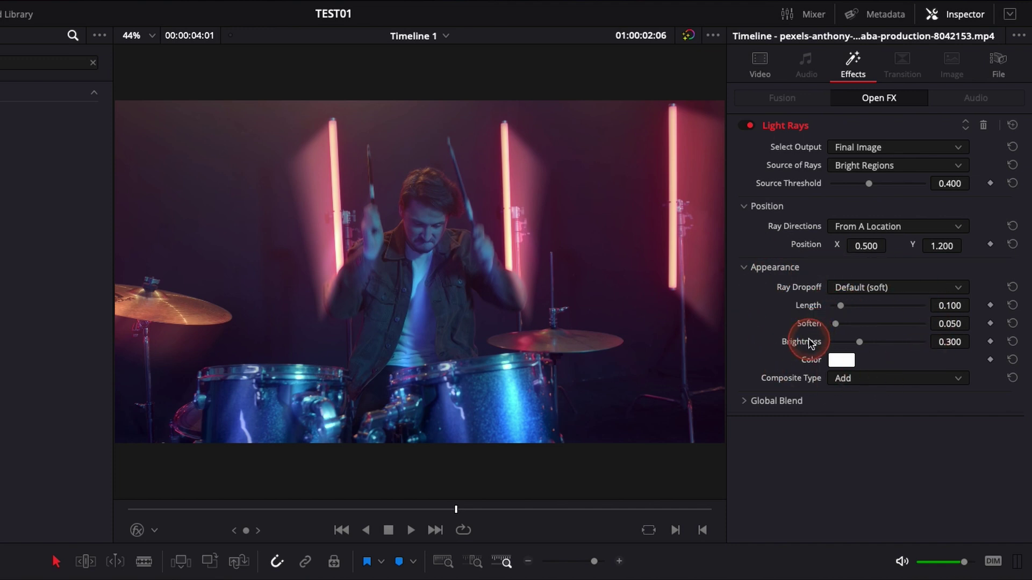
Step: Set the Light Rays Length to 0.628 and Brightness to 0.729
{"action": "left_click_drag", "start_coordinate": [845, 311], "coordinate": [877, 311]}
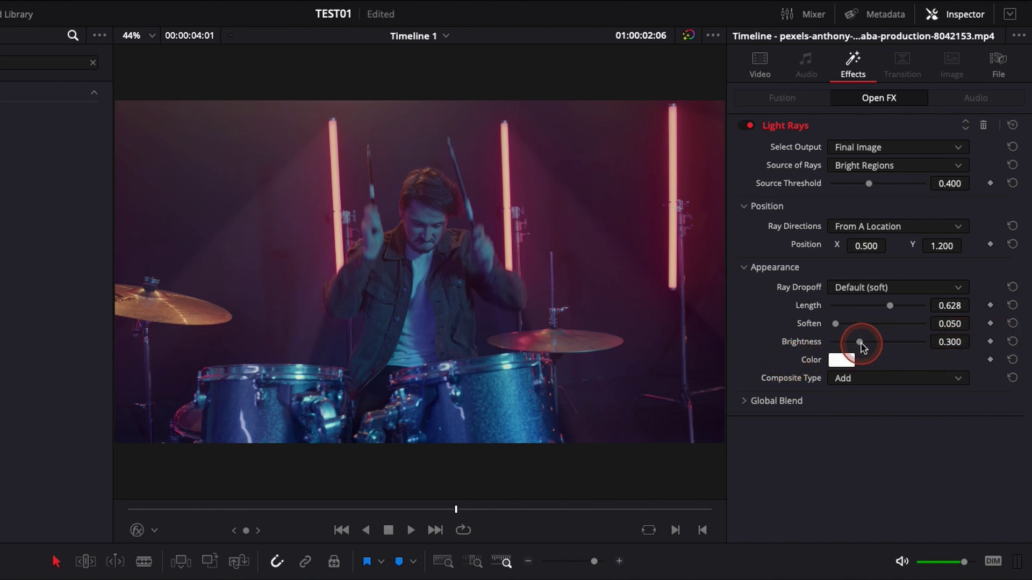
{"action": "mouse_move", "coordinate": [882, 346]}
{"action": "left_mouse_down"}
{"action": "mouse_move", "coordinate": [893, 345]}
{"action": "mouse_move", "coordinate": [842, 352]}
{"action": "mouse_move", "coordinate": [870, 350]}
{"action": "left_mouse_up"}
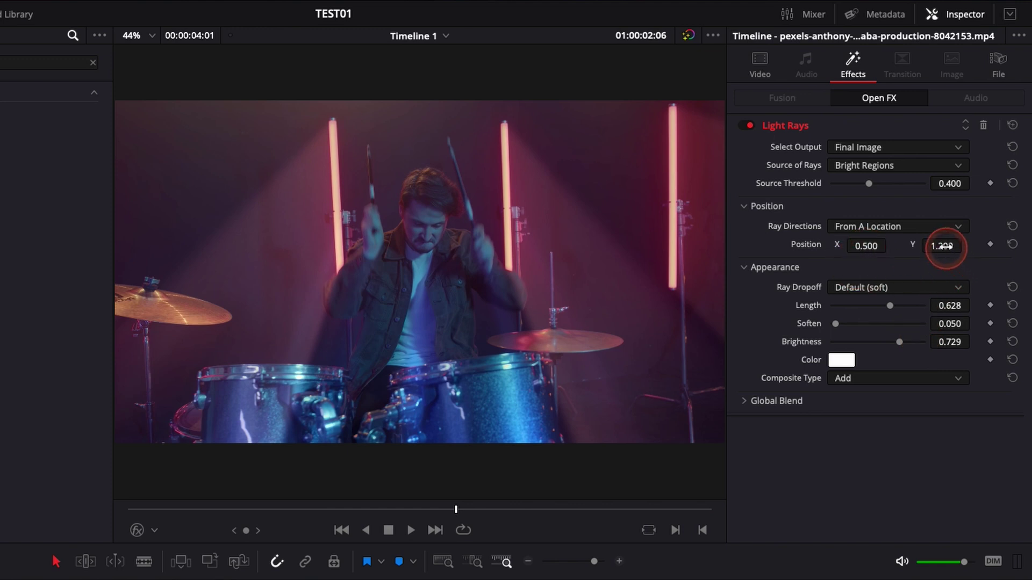
Step: Place the rays' source at X 0.493, Y 0.963 and play the clip to check
{"action": "left_click_drag", "start_coordinate": [942, 246], "coordinate": [1013, 250]}
{"action": "left_click_drag", "start_coordinate": [297, 419], "coordinate": [84, 393]}
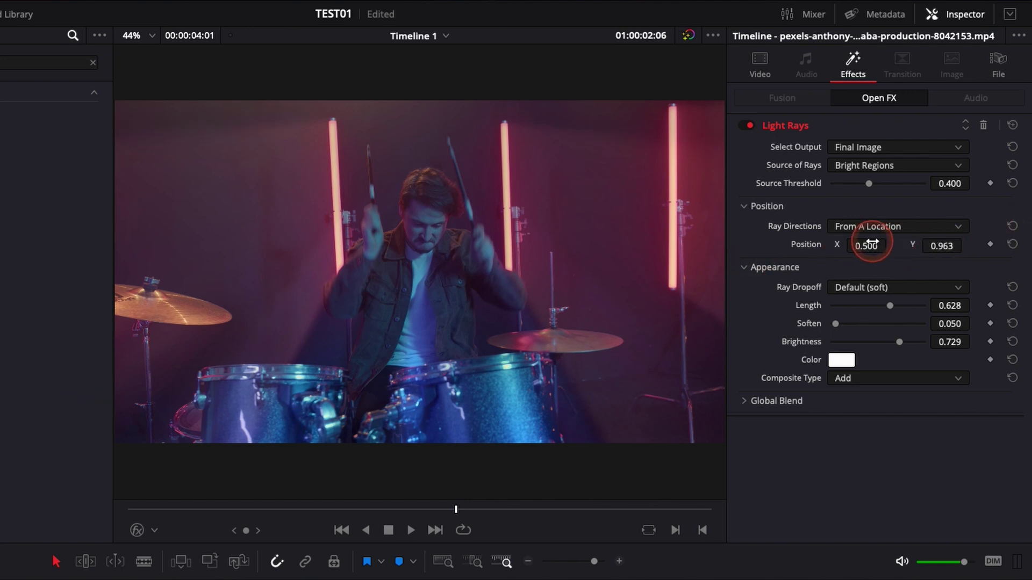
{"action": "left_click_drag", "start_coordinate": [892, 246], "coordinate": [859, 249]}
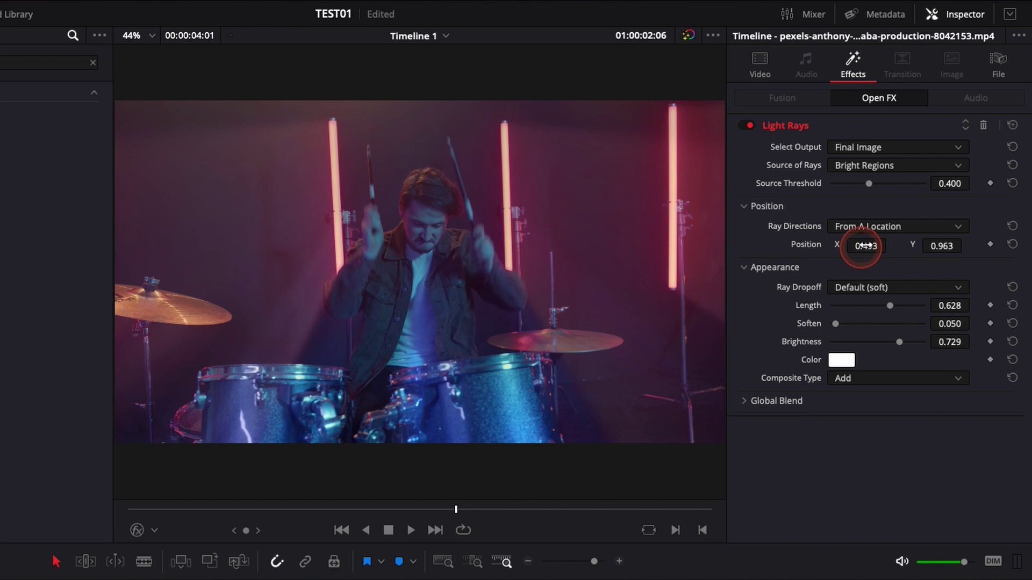
{"action": "key", "text": "space"}
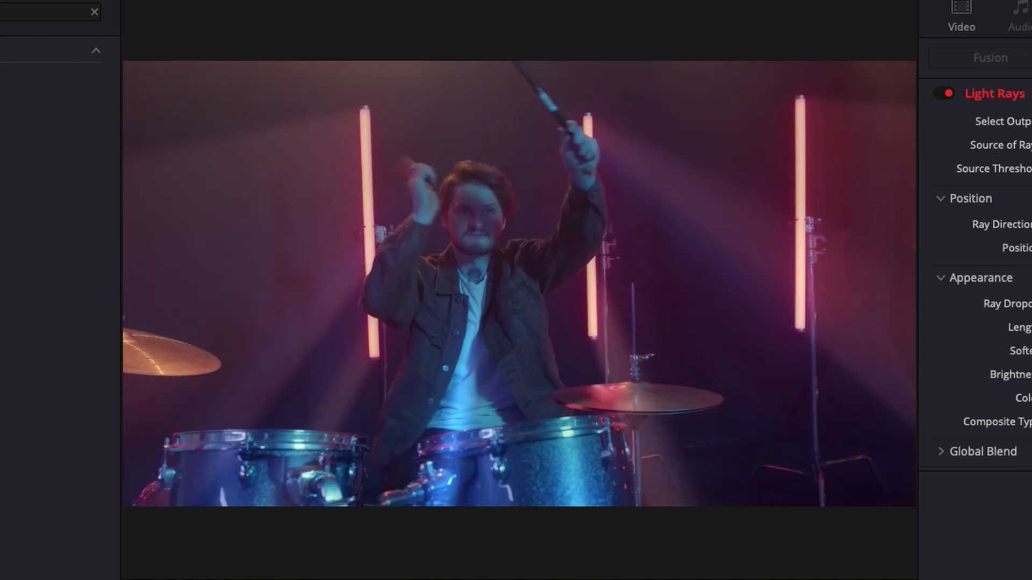
Step: Stop playback and bring the playhead back to the clip's first frame
{"action": "key", "text": "space"}
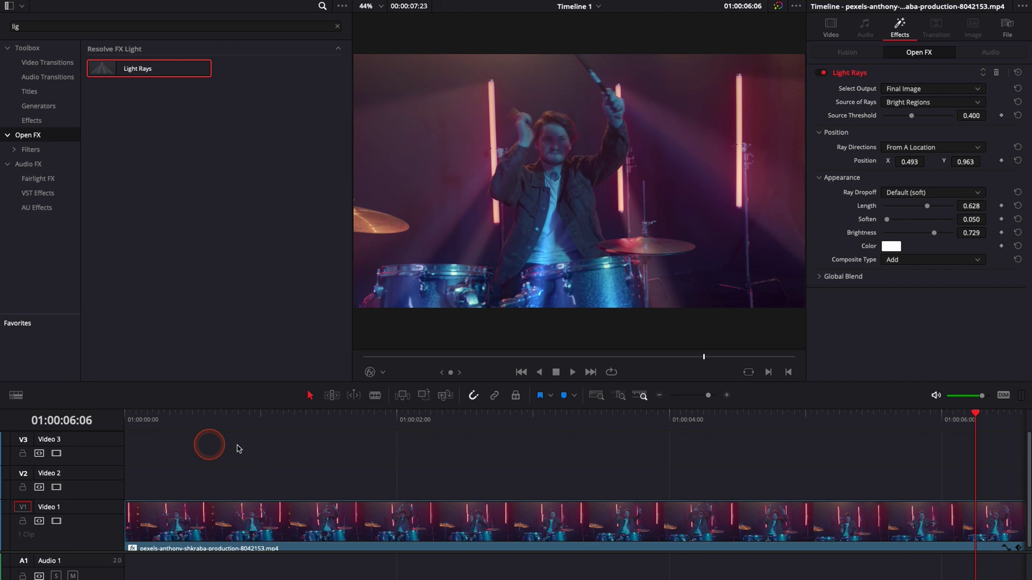
{"action": "left_click_drag", "start_coordinate": [125, 412], "coordinate": [137, 433]}
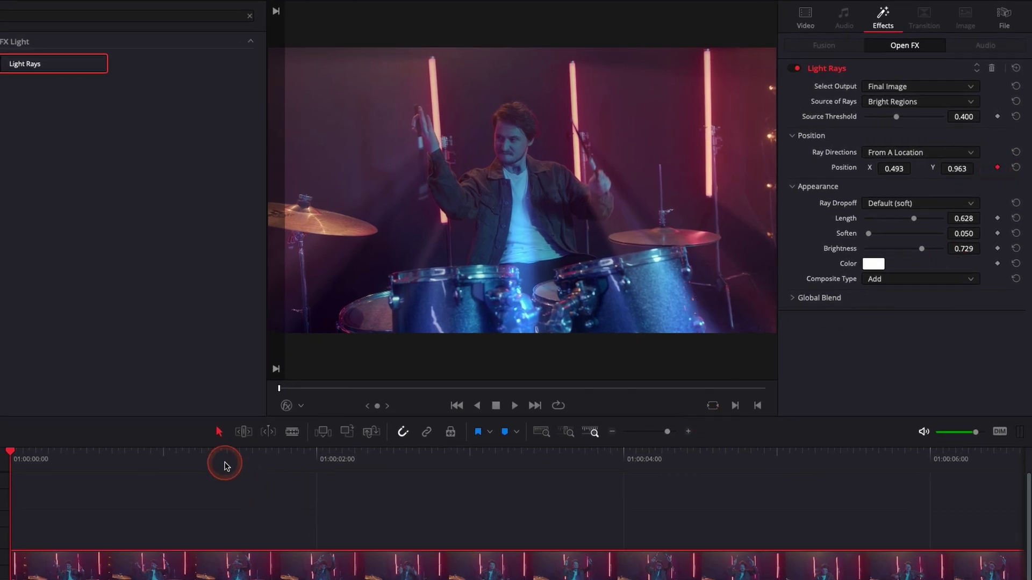
Step: At 01:00:03:16, shift the rays' Position X to 0.400 for a second keyframe
{"action": "left_click", "coordinate": [780, 477]}
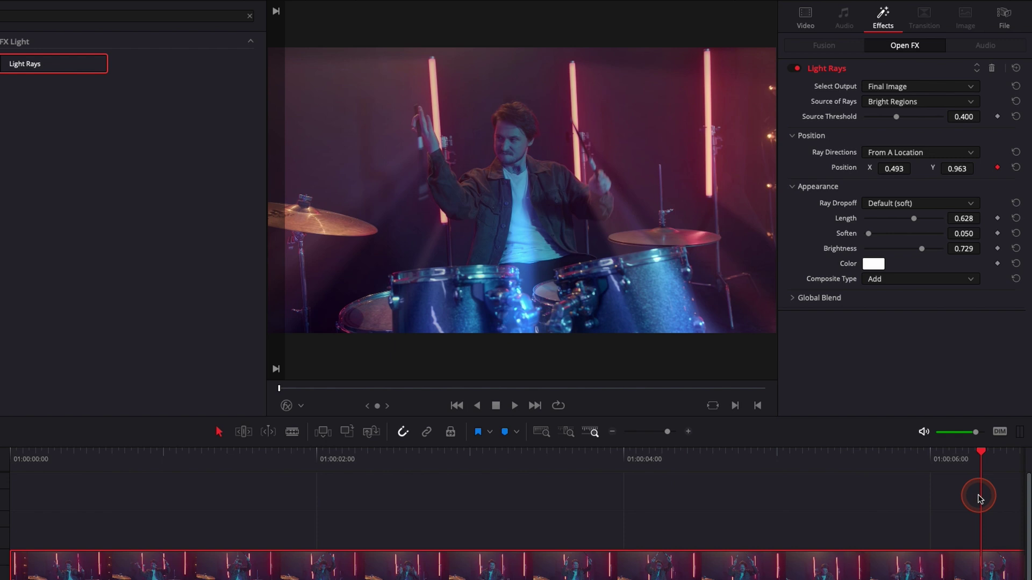
{"action": "left_click_drag", "start_coordinate": [979, 497], "coordinate": [695, 496]}
{"action": "left_click_drag", "start_coordinate": [504, 470], "coordinate": [254, 465]}
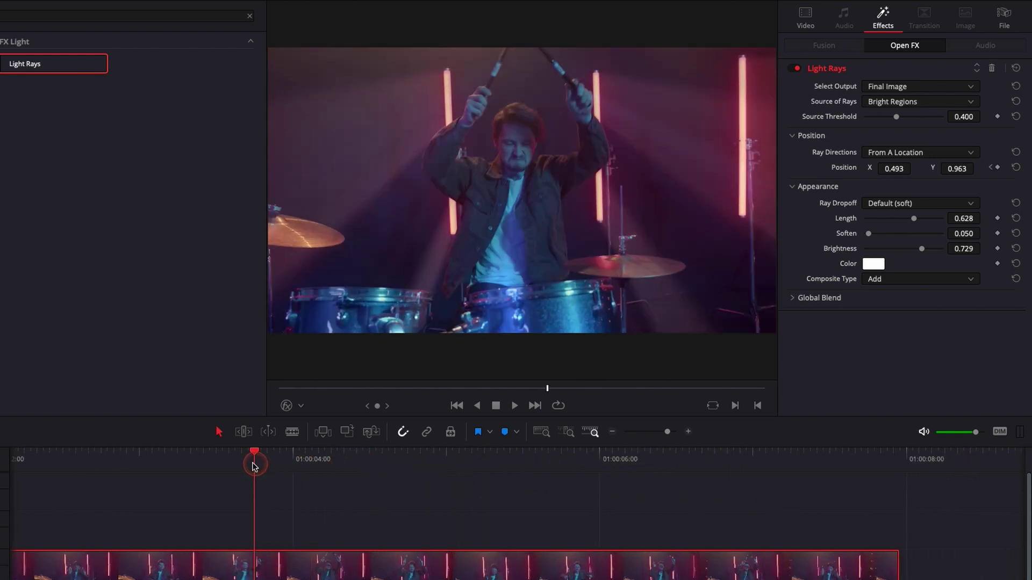
{"action": "scroll", "coordinate": [269, 511], "scroll_direction": "left", "scroll_amount": 5}
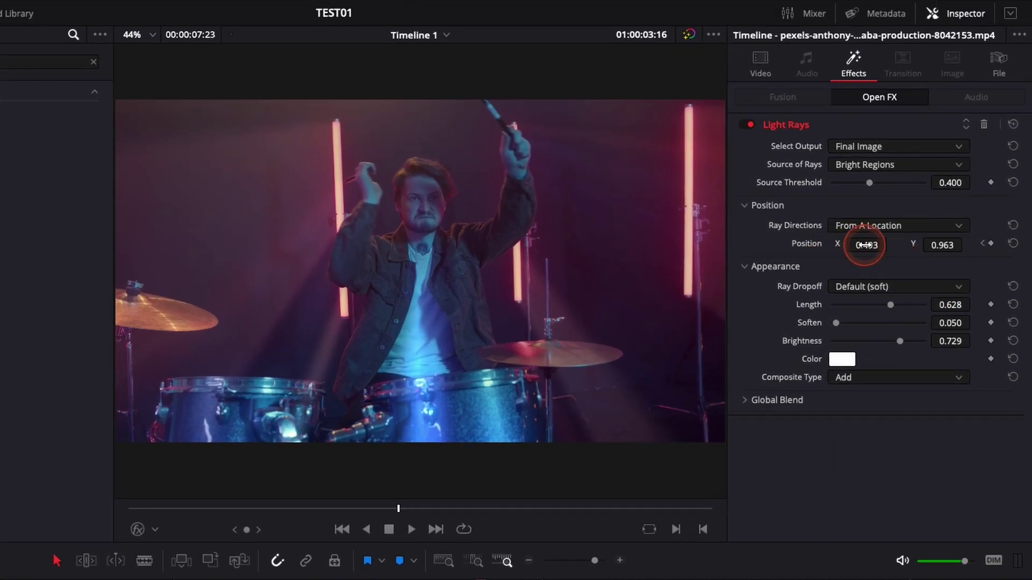
{"action": "left_click_drag", "start_coordinate": [866, 245], "coordinate": [798, 253]}
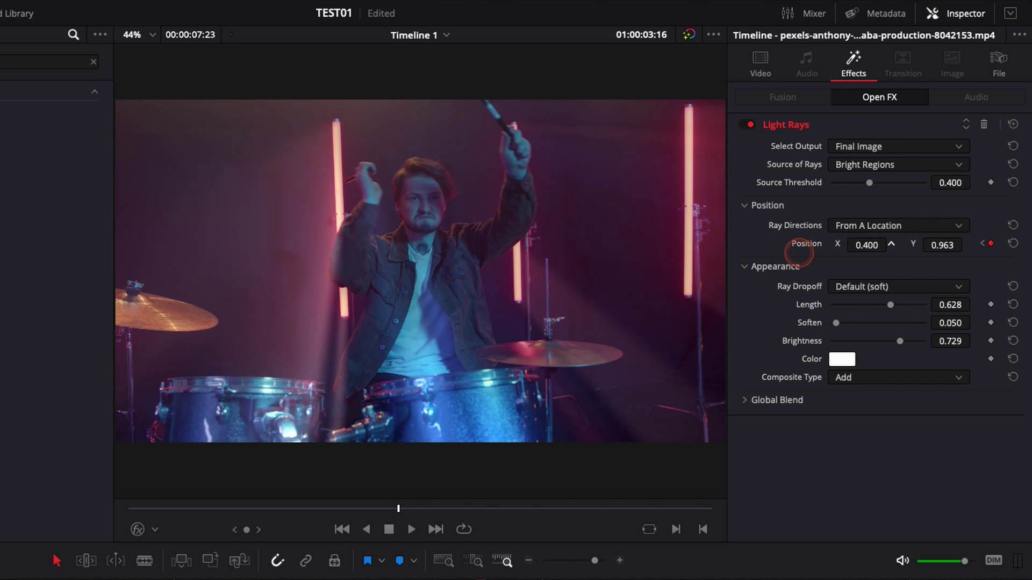
Step: Play the animated rays back from the start of the clip
{"action": "left_click", "coordinate": [417, 369]}
{"action": "key", "text": "Home"}
{"action": "key", "text": "space"}
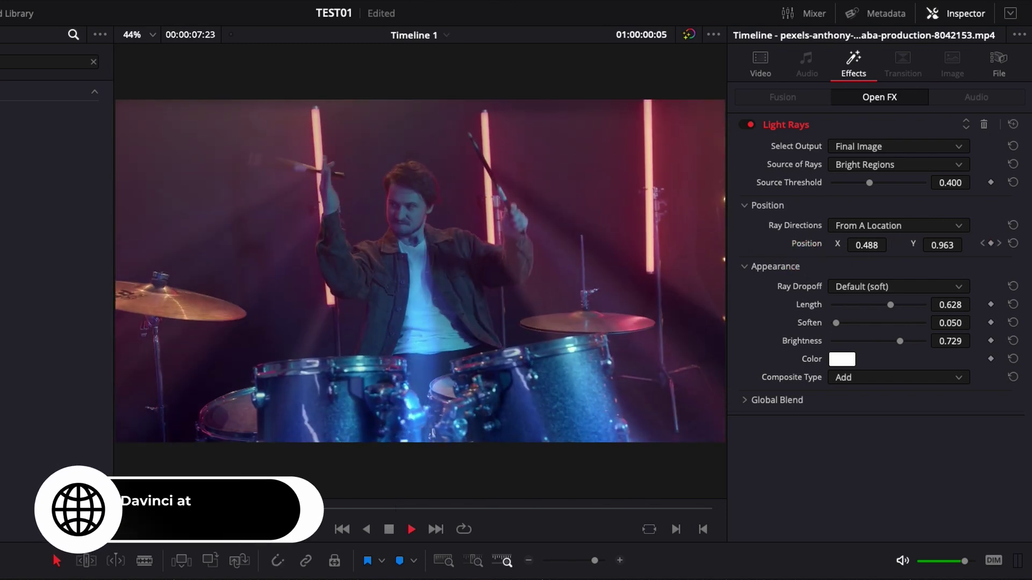